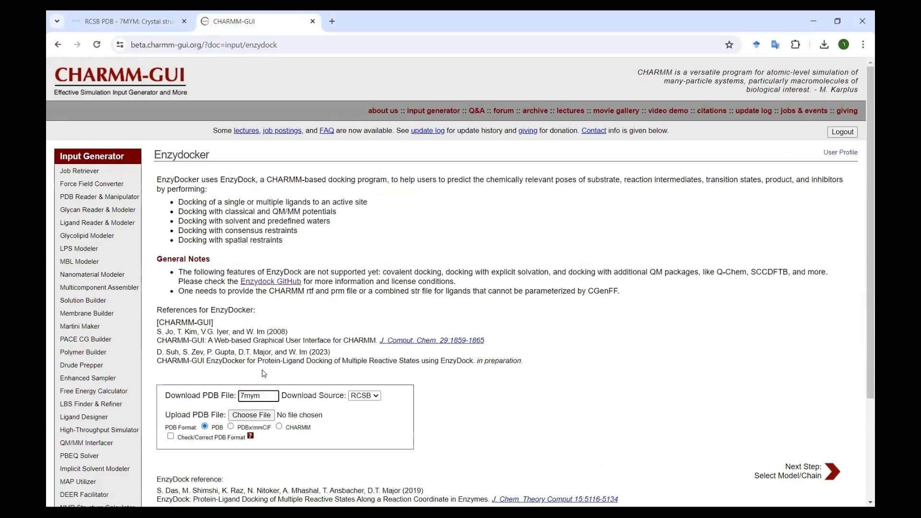
Step: Load PDB entry 7mym and keep only protein chain PROA plus hetero chains HETA and HETB for manipulation
click(797, 474)
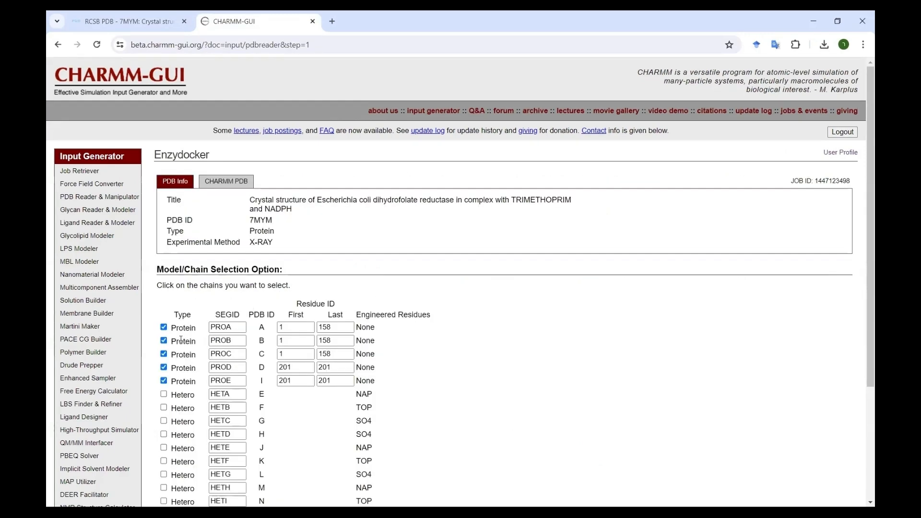
click(164, 341)
click(164, 354)
click(164, 367)
click(164, 381)
click(164, 395)
click(163, 408)
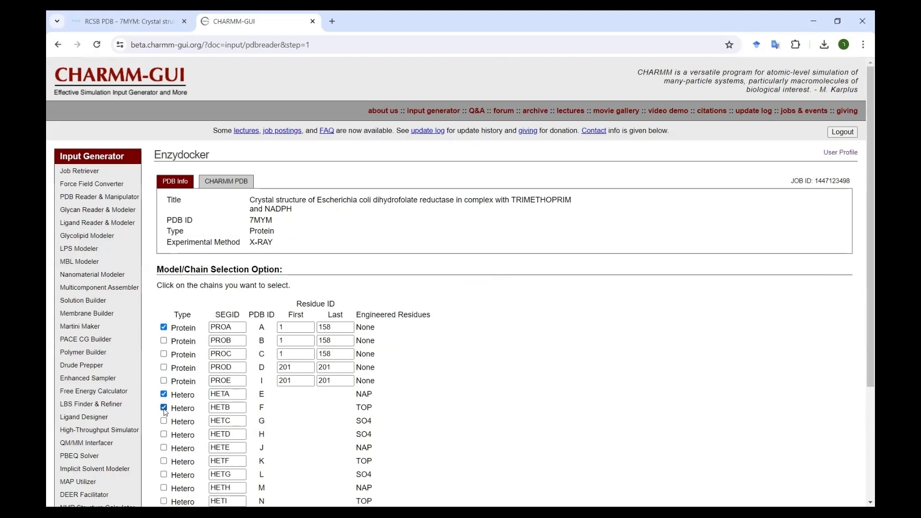
scroll(869, 384, down, 4)
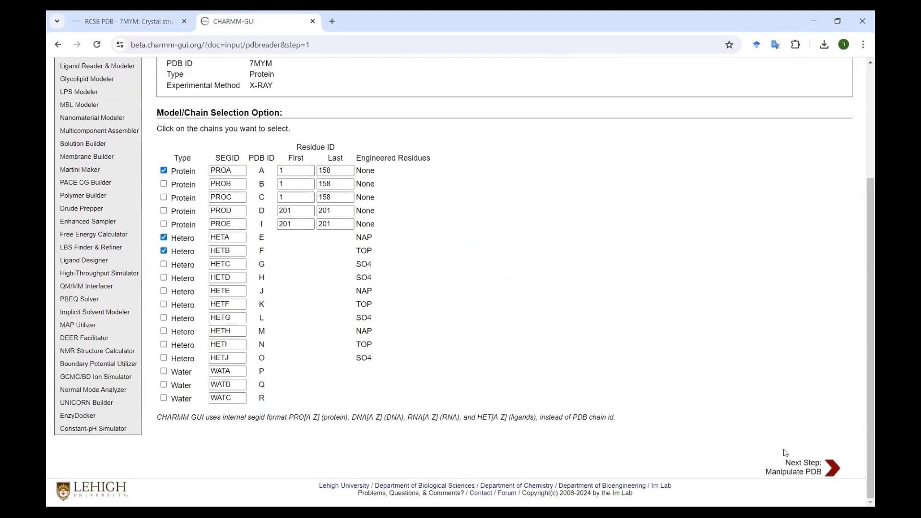
click(794, 470)
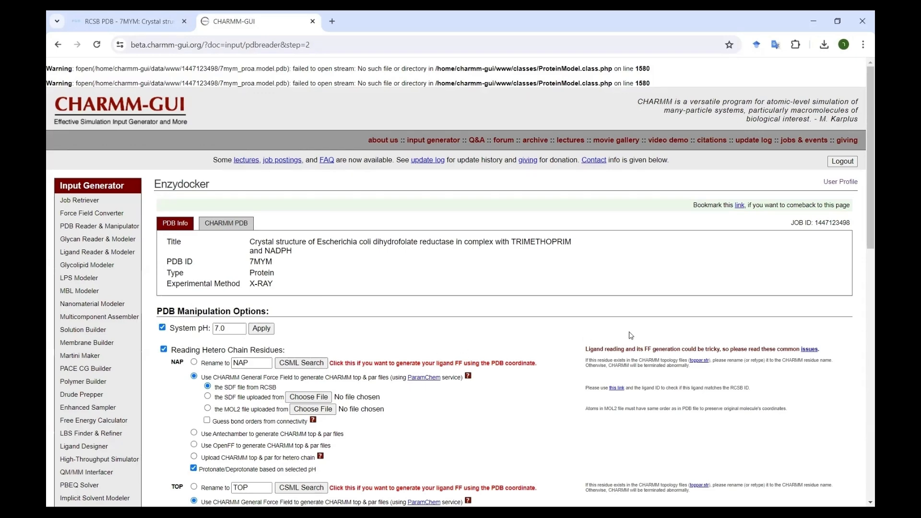
Step: Accept the default PDB manipulation options for NAP, TOP and PROA and generate the CHARMM PDB
scroll(631, 335, down, 10)
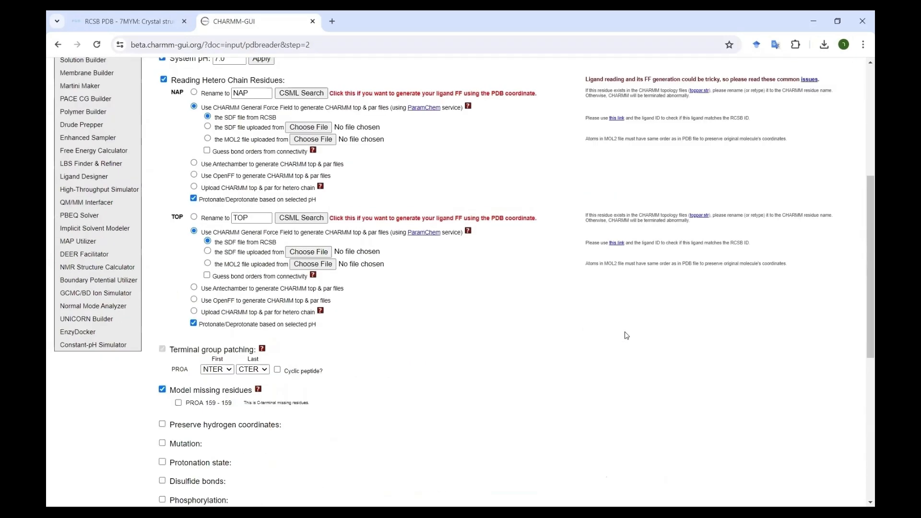
scroll(670, 348, down, 1)
click(799, 480)
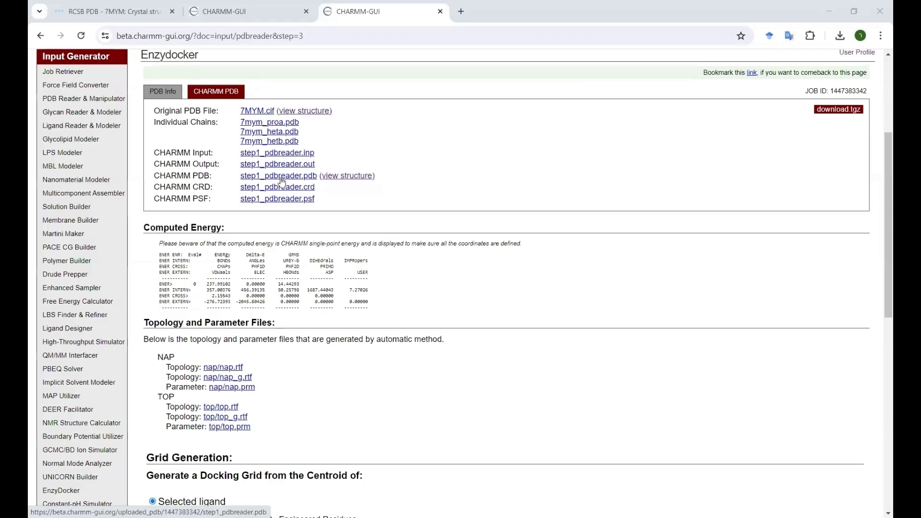
Step: Inspect the 3D structure of step1_pdbreader.pdb from different angles and close the viewer
click(345, 176)
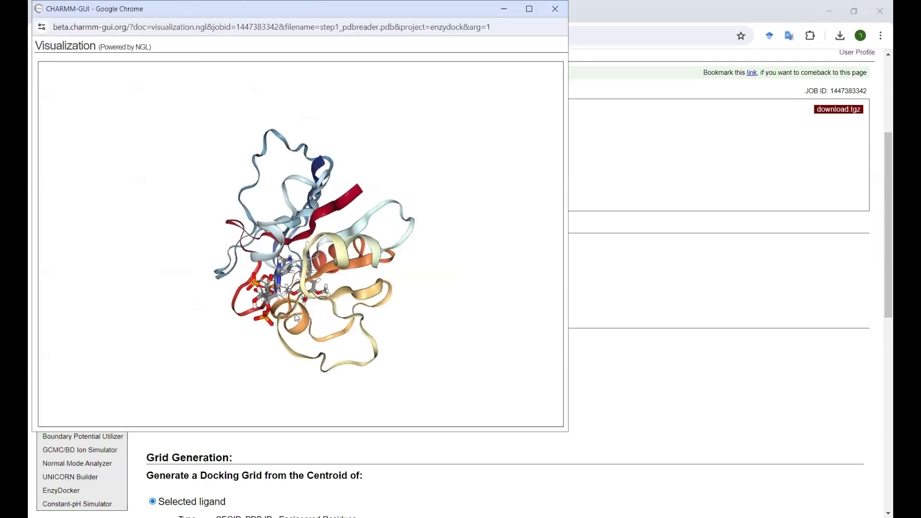
drag(297, 318, 307, 278)
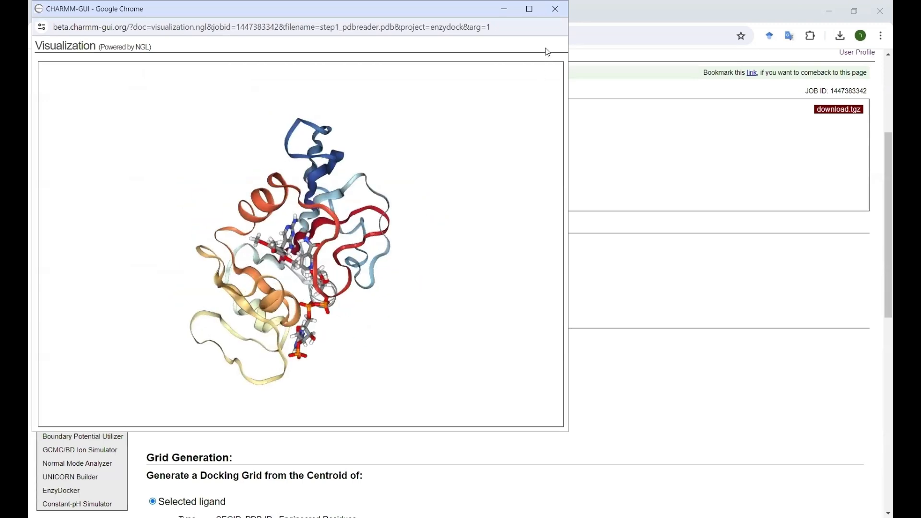
click(555, 8)
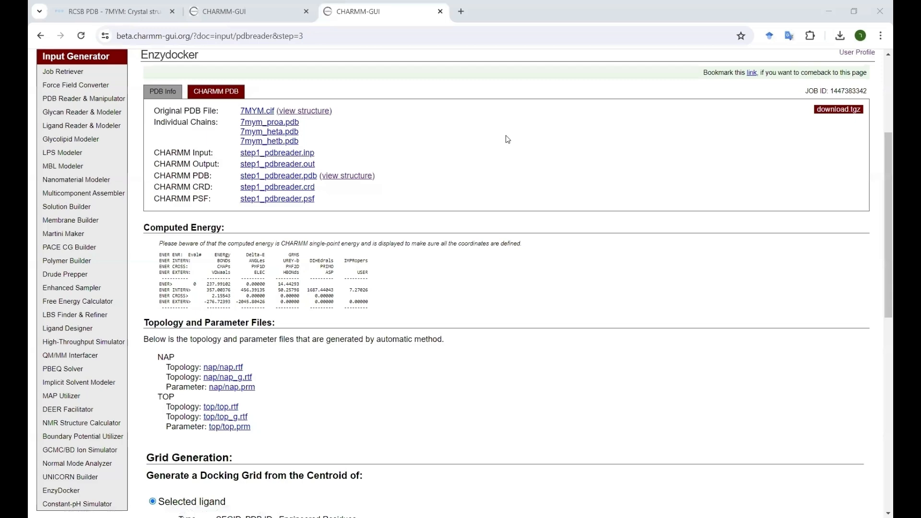
Step: Set the docking grid size to 20 Å and check the grid box around the TOP ligand
scroll(411, 172, down, 6)
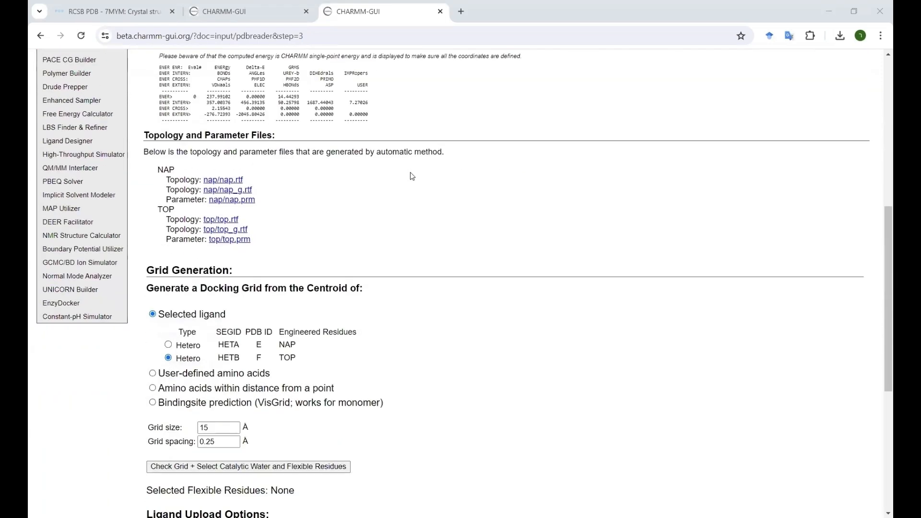
scroll(410, 178, down, 2)
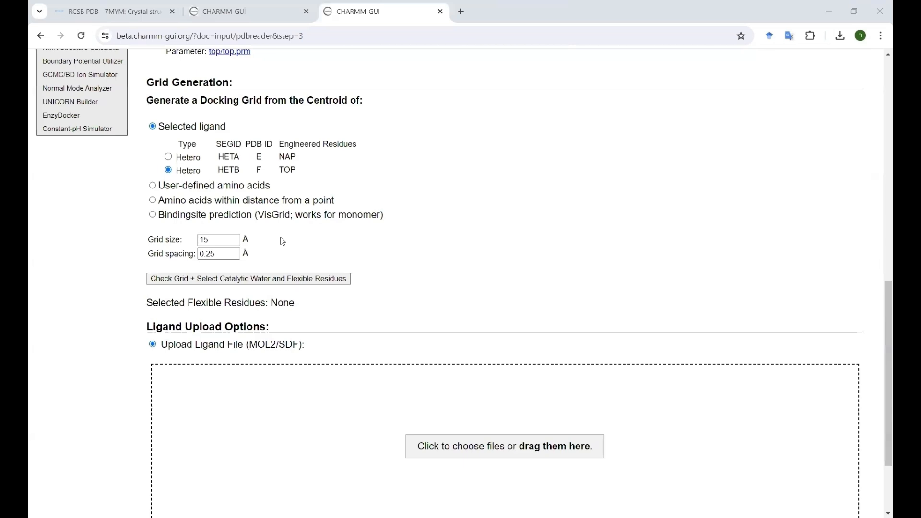
double_click(226, 240)
text(20)
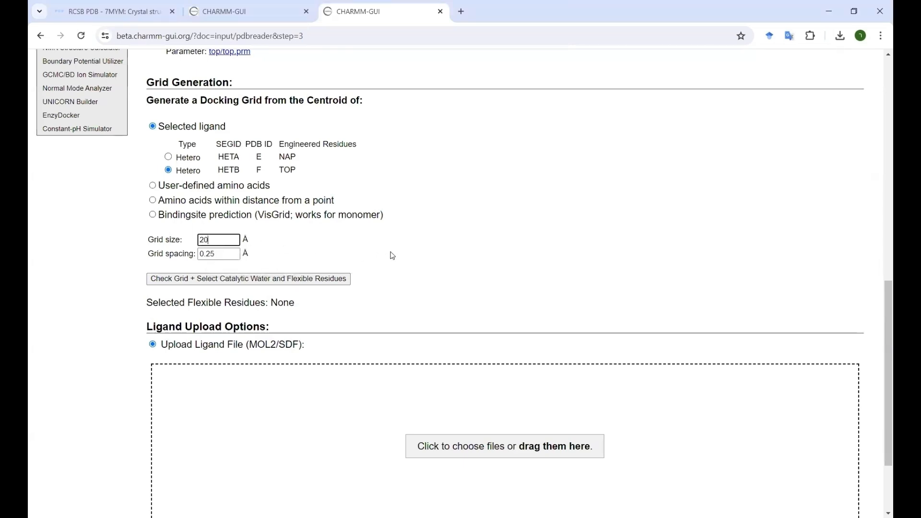
click(271, 283)
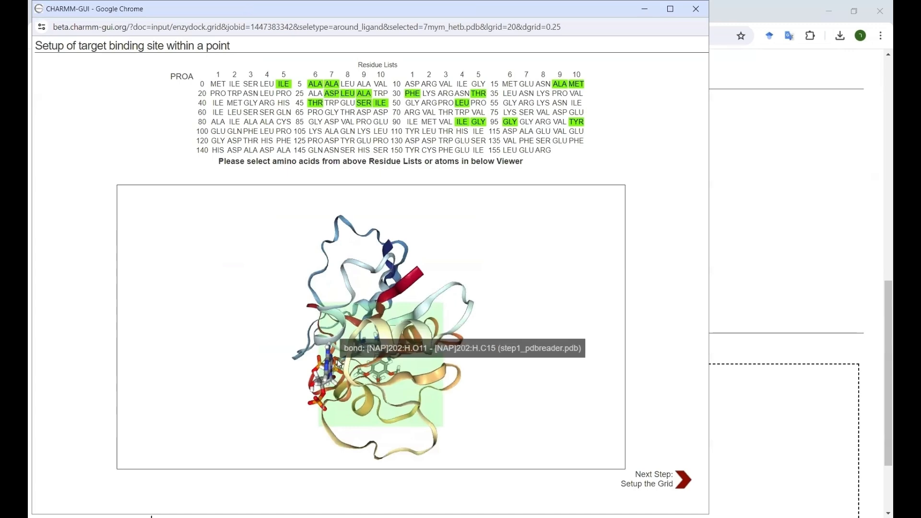
drag(391, 346, 414, 290)
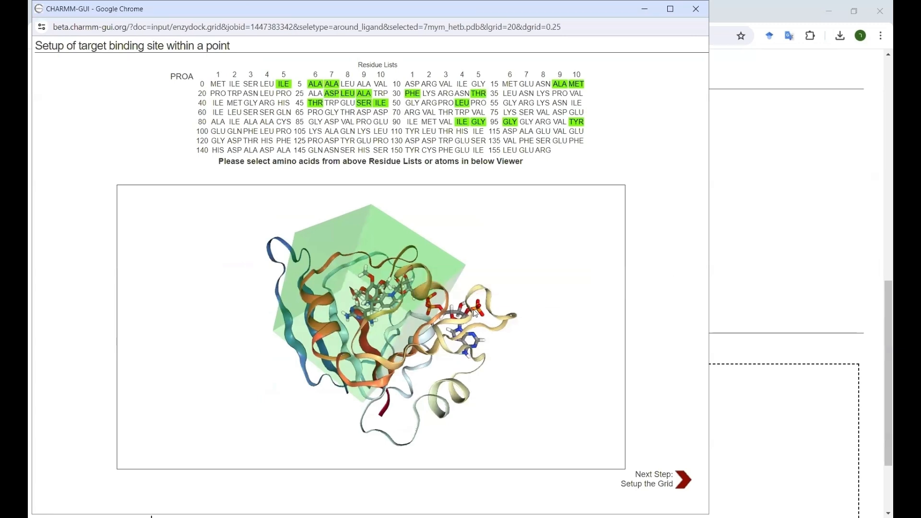
click(655, 485)
scroll(377, 293, up, 2)
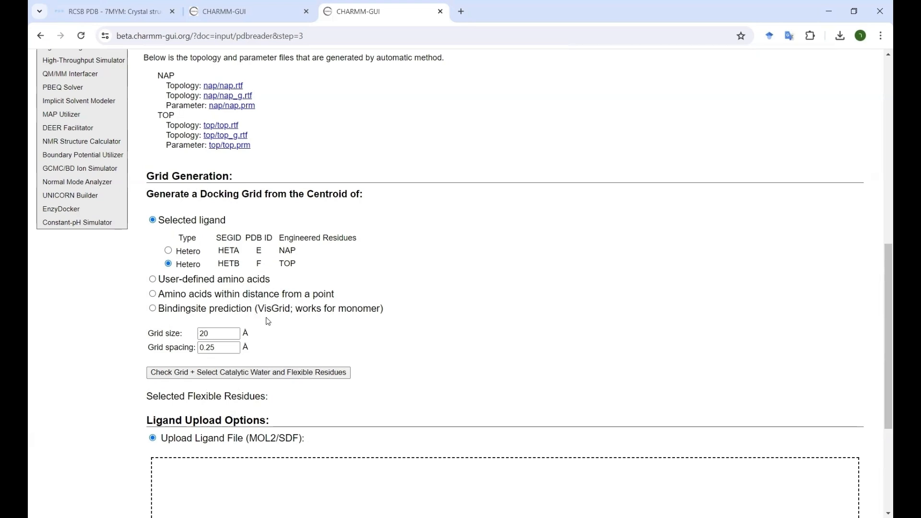
Step: Select ASP 27 of PROA as the flexible residue and confirm the grid setup
click(228, 374)
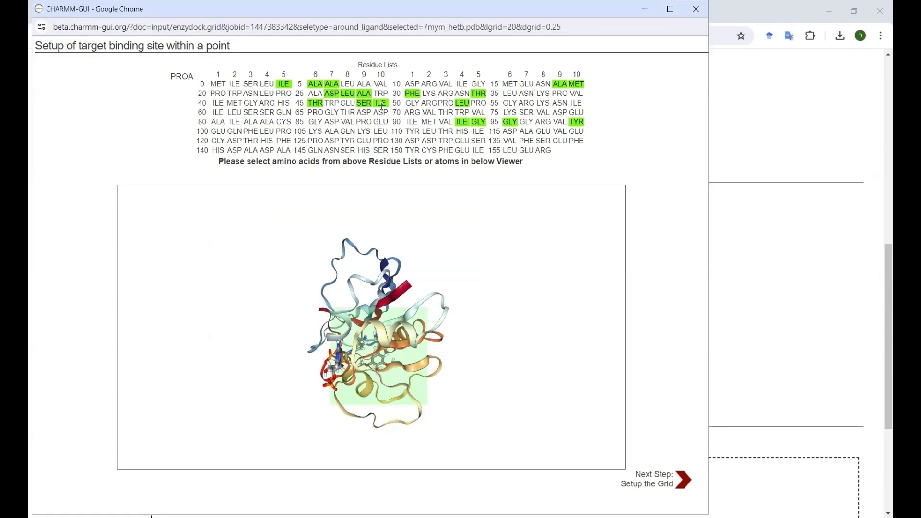
click(335, 94)
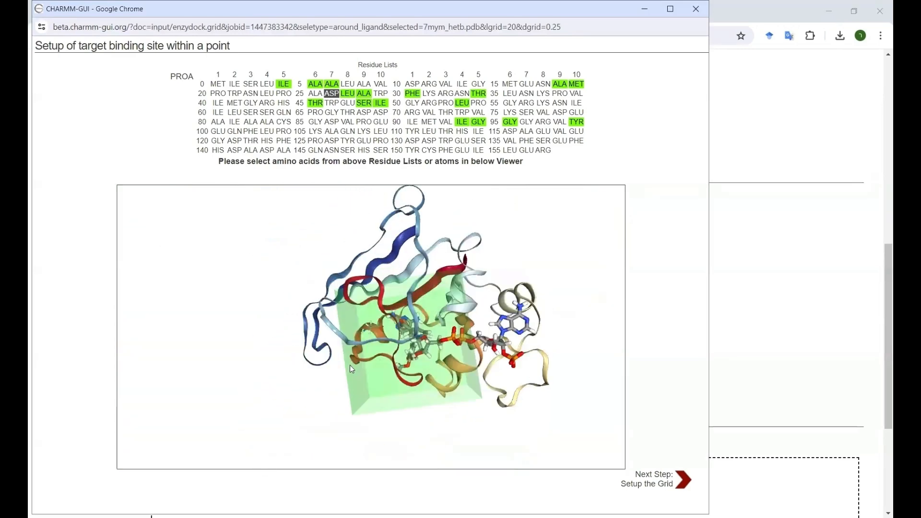
drag(352, 369, 497, 371)
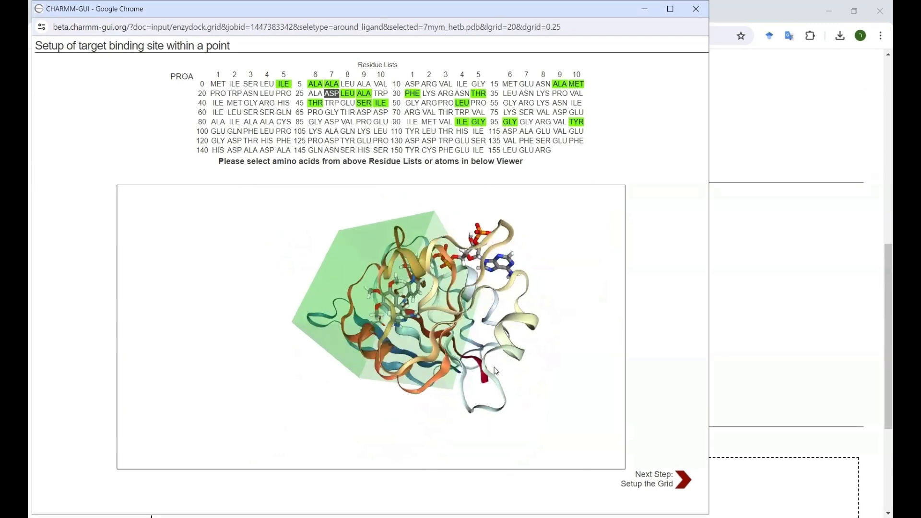
click(646, 480)
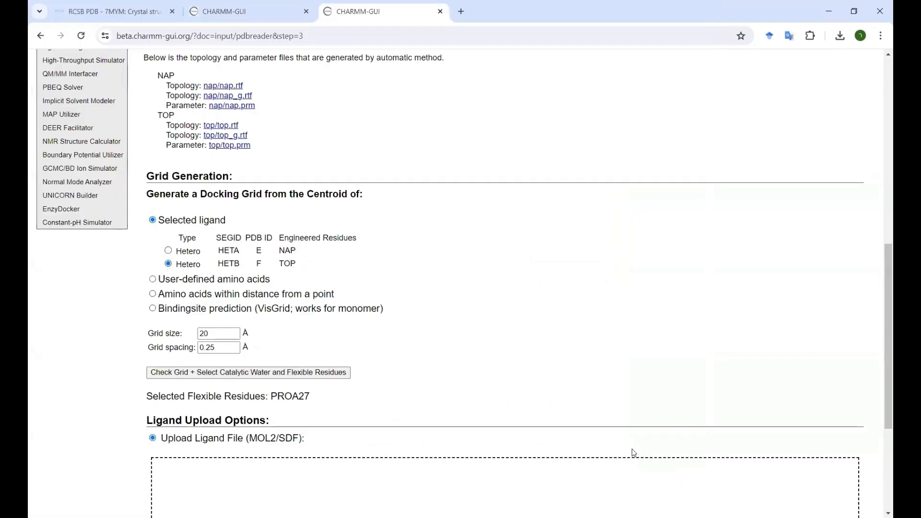
Step: Skip uploading ligand files and continue to ligand modification and docking options
scroll(609, 421, down, 4)
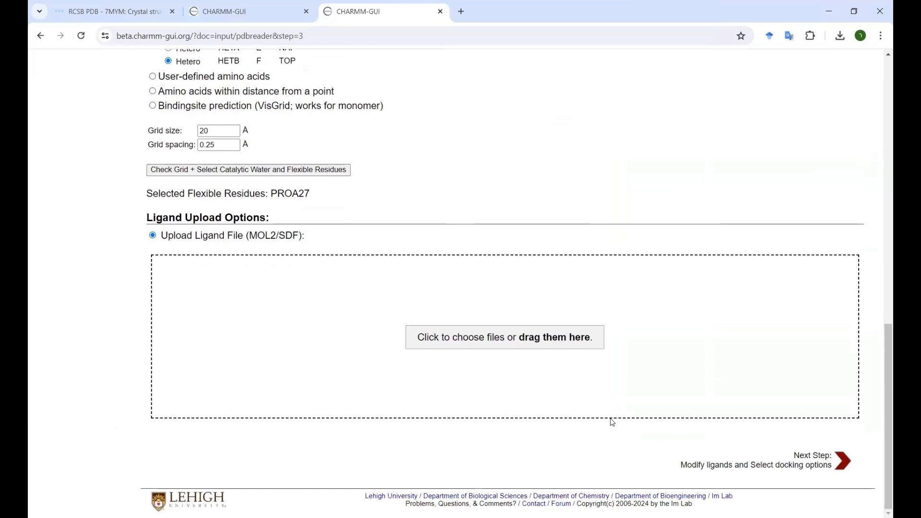
click(844, 457)
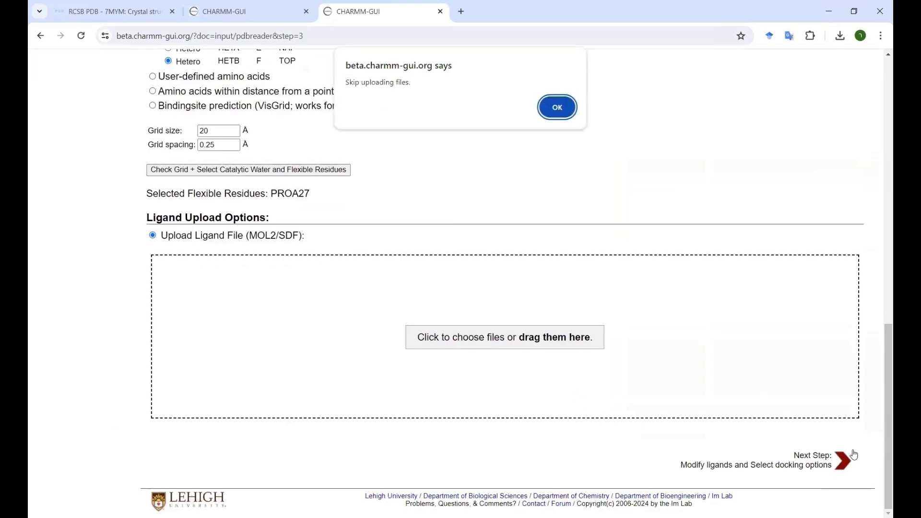
click(556, 107)
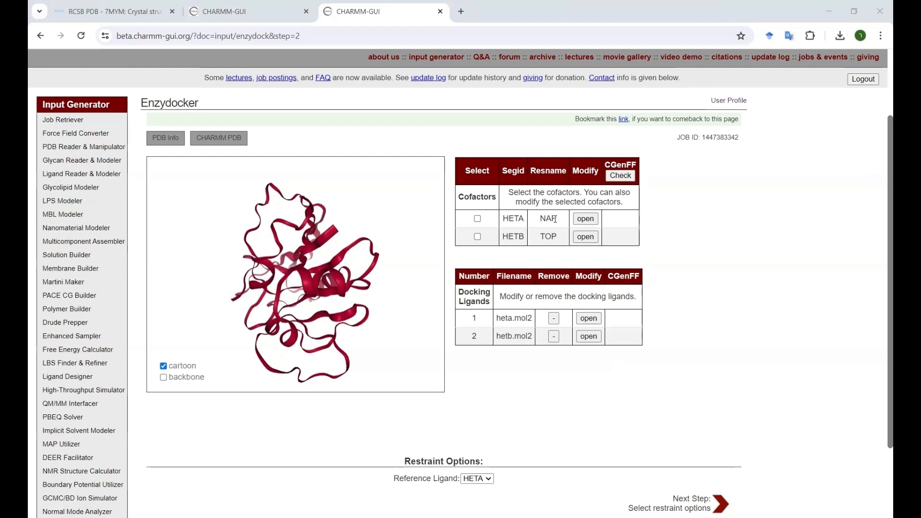
Step: Mark HETA (NAP) as a cofactor and remove heta.mol2 from the docking ligands
click(478, 218)
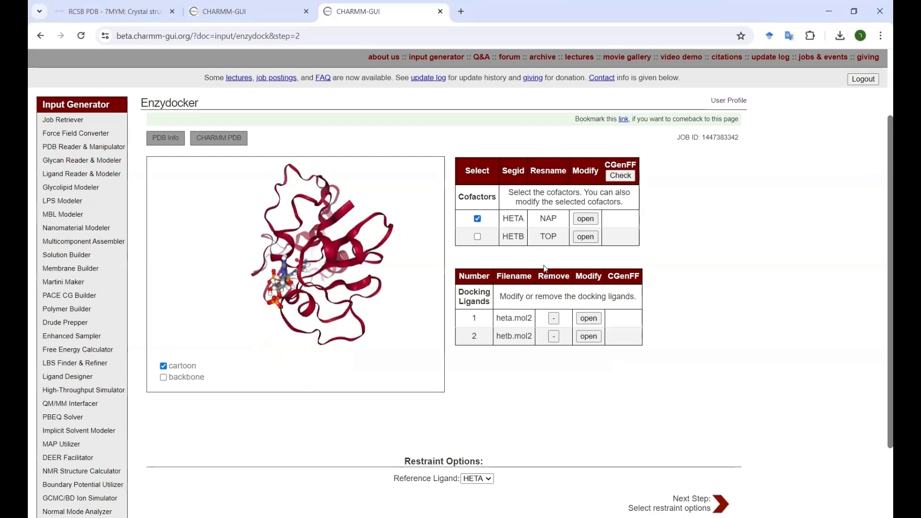
click(554, 319)
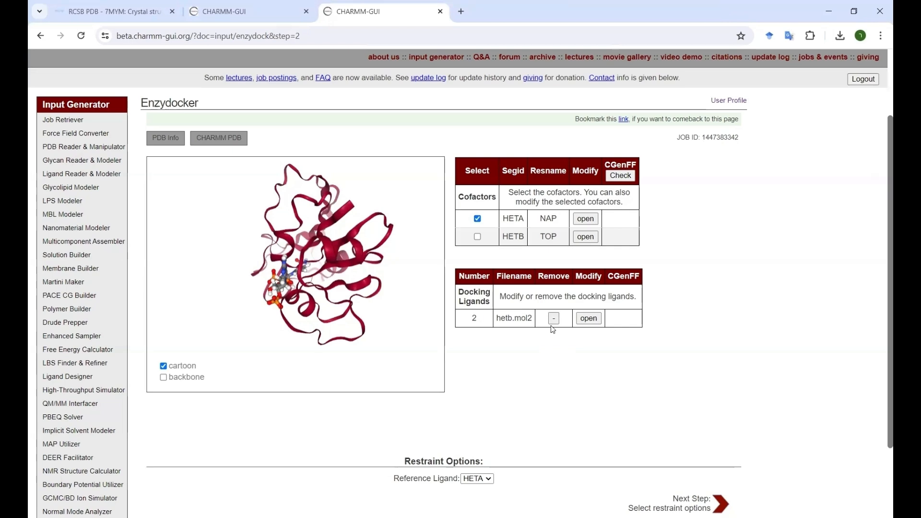
Step: Show explicit hydrogens on the NAP cofactor structure and update it using the Matching elements option
click(584, 219)
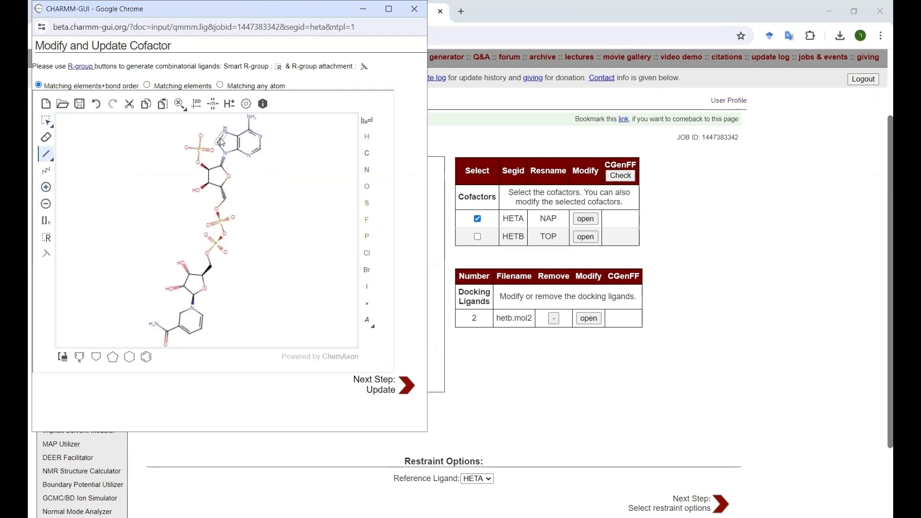
click(232, 106)
click(147, 85)
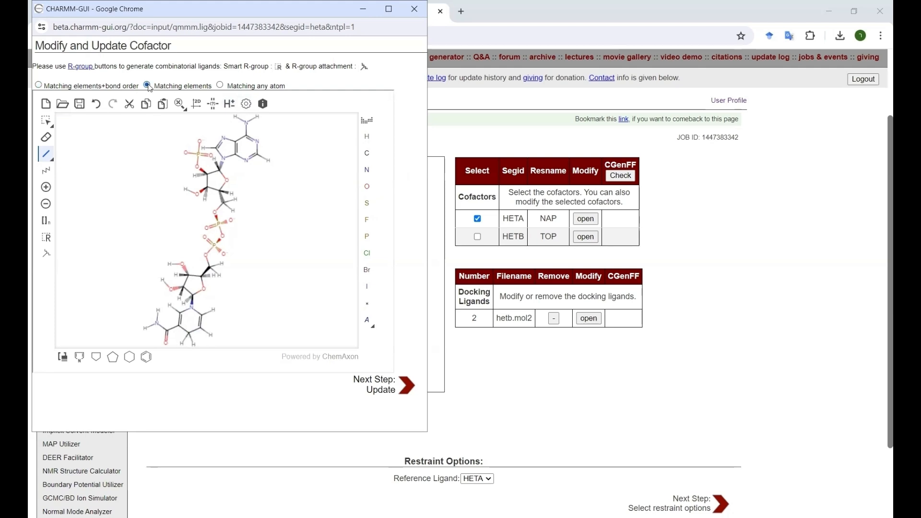
click(384, 395)
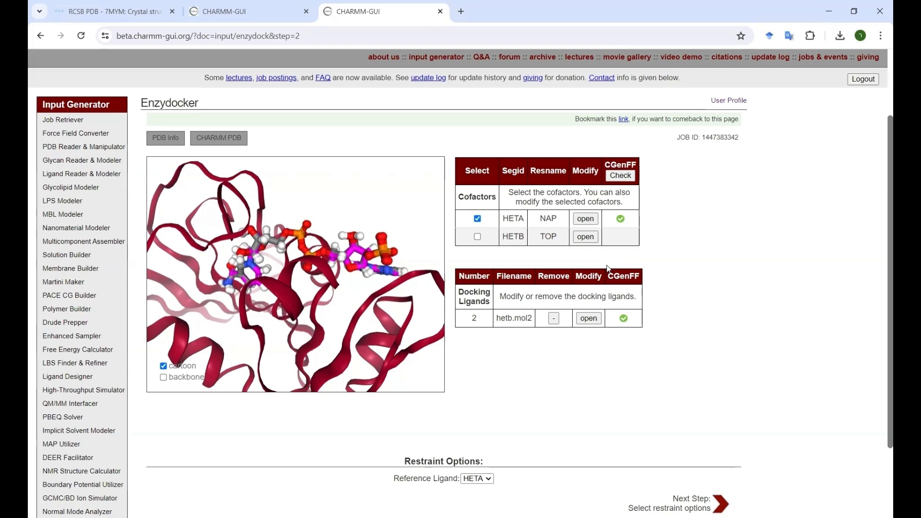
Step: Set the reference ligand to N/A and continue to the restraint options
scroll(608, 268, down, 3)
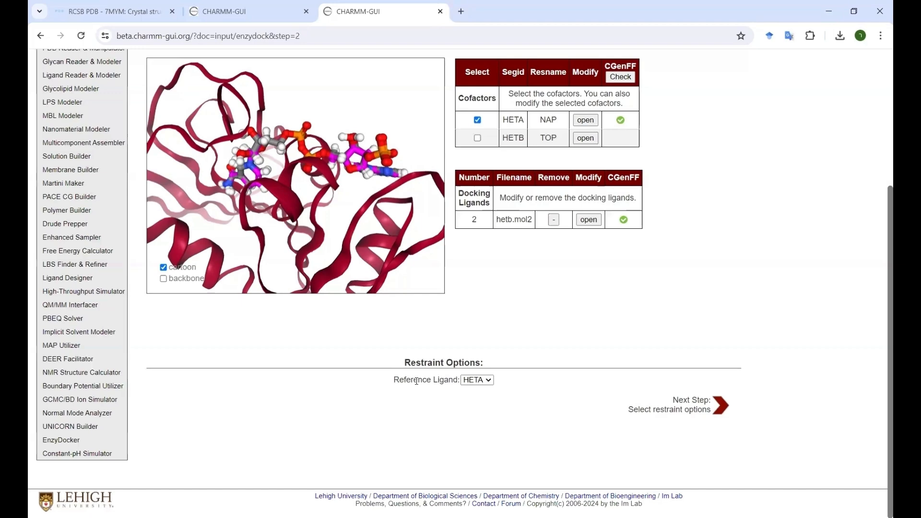
click(476, 380)
click(475, 411)
click(709, 413)
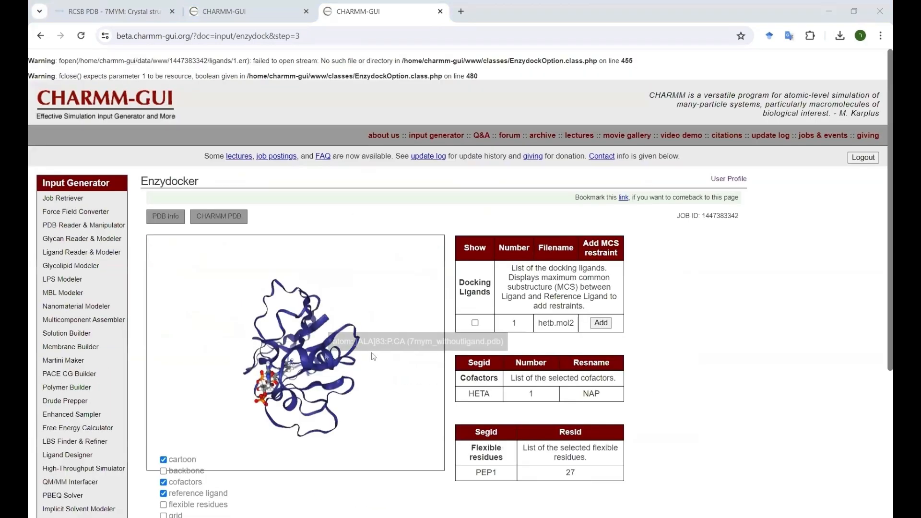
Step: Turn off QM/MM minimization and start docking with Enzydock using the default docking options
scroll(322, 358, up, 10)
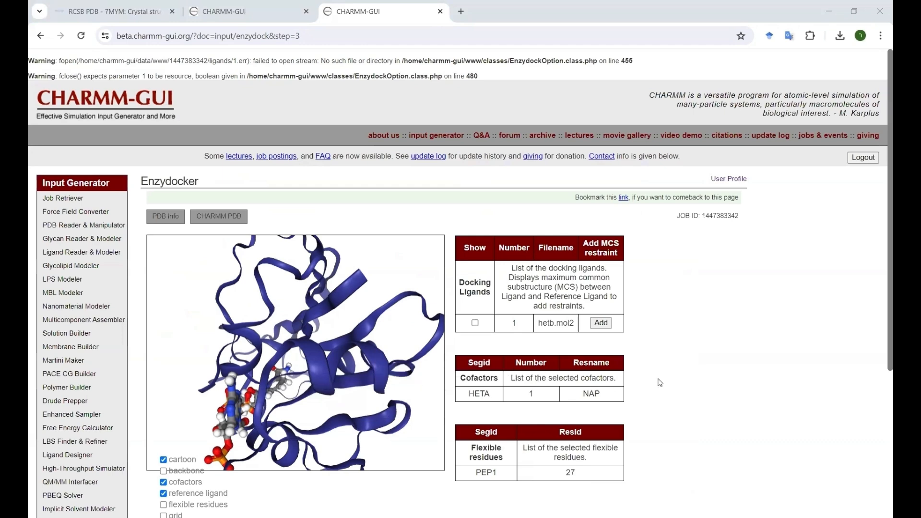
scroll(687, 393, down, 5)
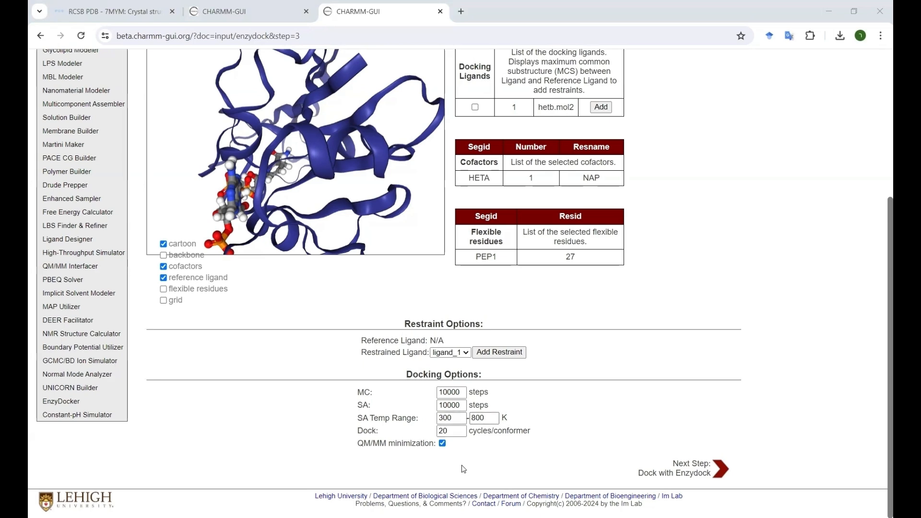
click(441, 444)
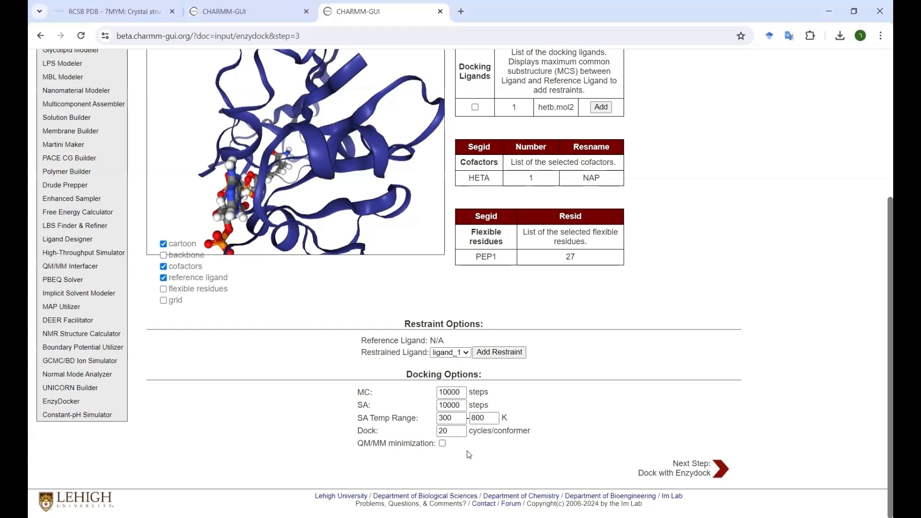
scroll(763, 376, up, 5)
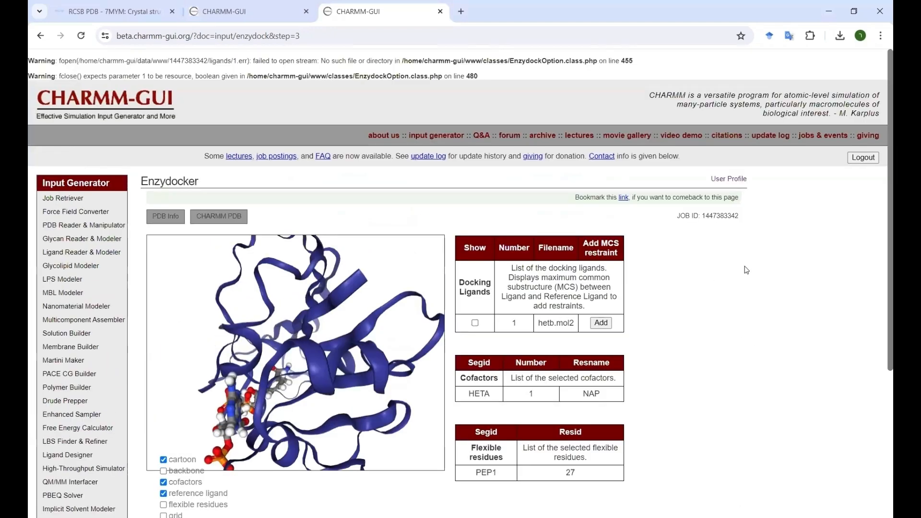
scroll(709, 268, down, 5)
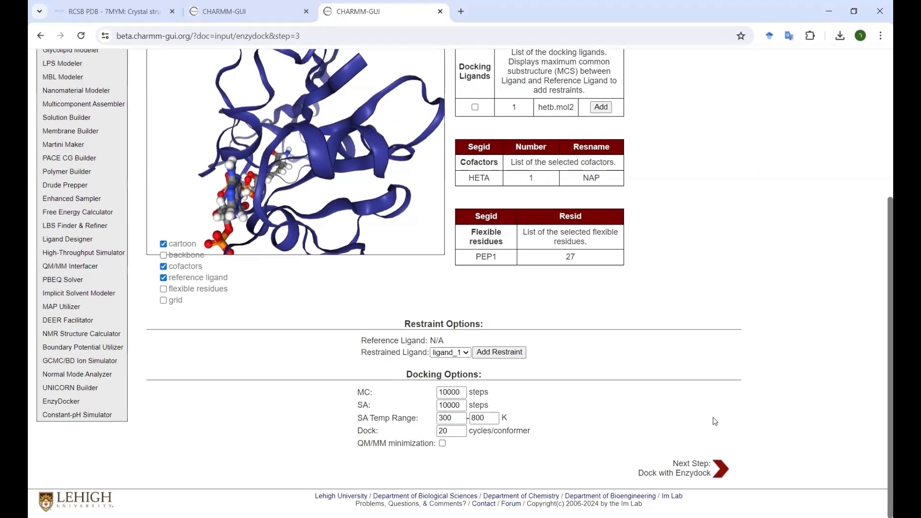
click(704, 468)
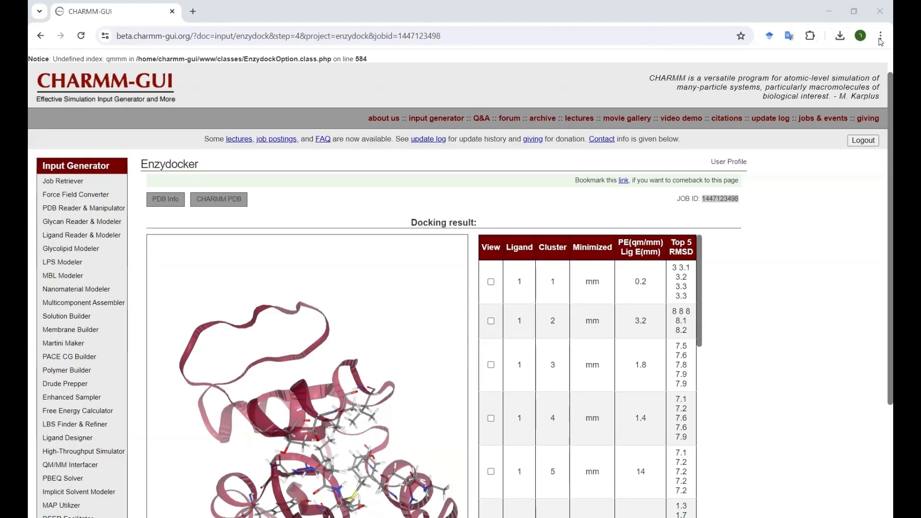
Step: Review the clusters in the docking result table and display the cluster 6 pose in the structure viewer
scroll(719, 192, down, 3)
scroll(607, 239, down, 5)
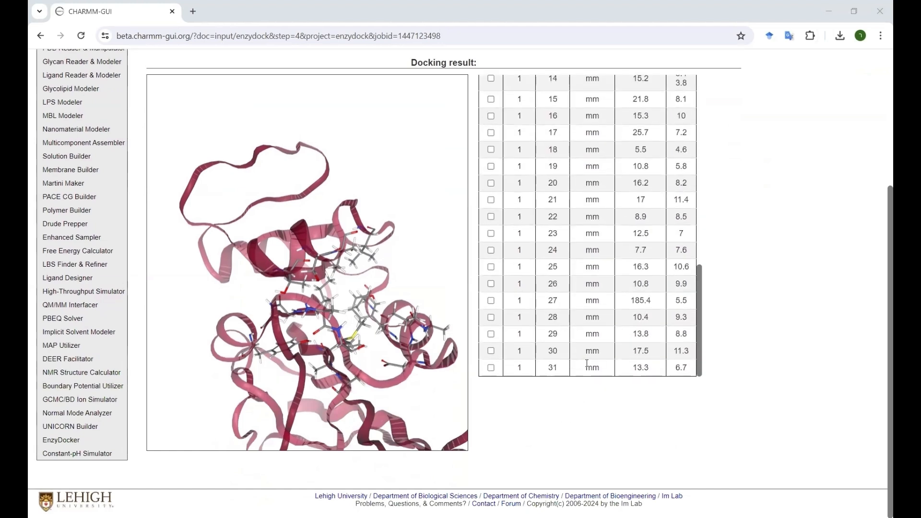
scroll(602, 316, up, 5)
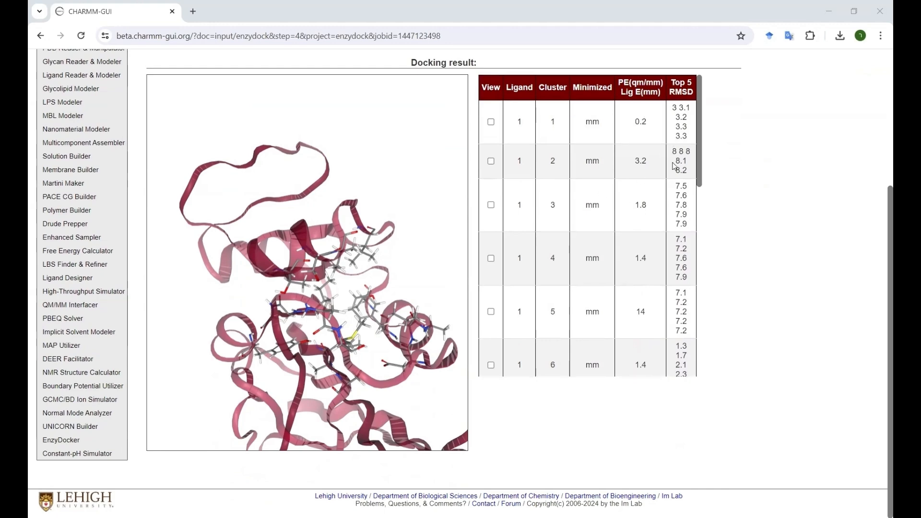
scroll(618, 218, down, 2)
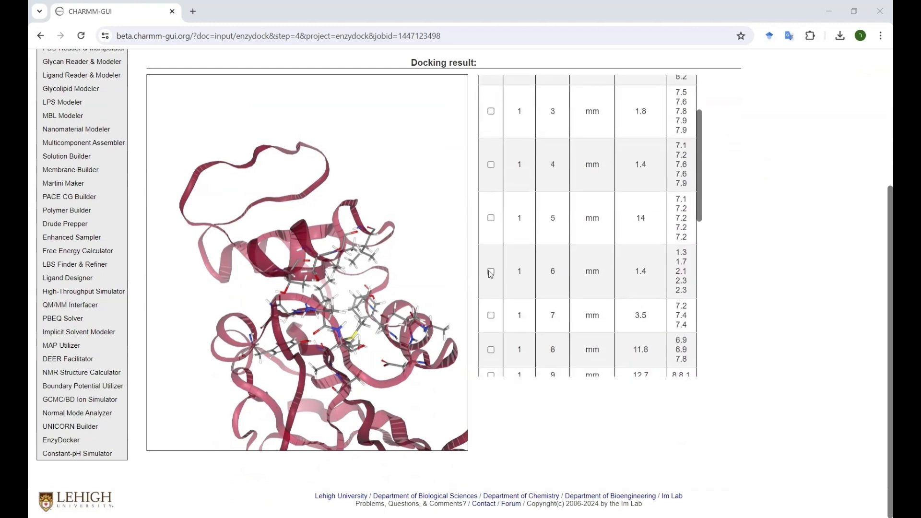
click(490, 272)
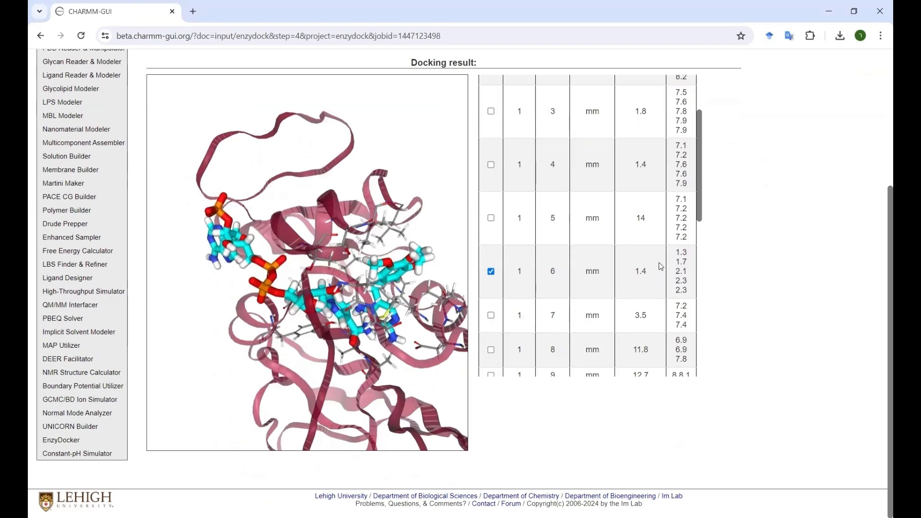
Step: Compare the ligand energy of cluster 6 with the energies of the other clusters in the docking result table
drag(636, 270, 652, 274)
scroll(644, 258, up, 6)
scroll(642, 258, down, 8)
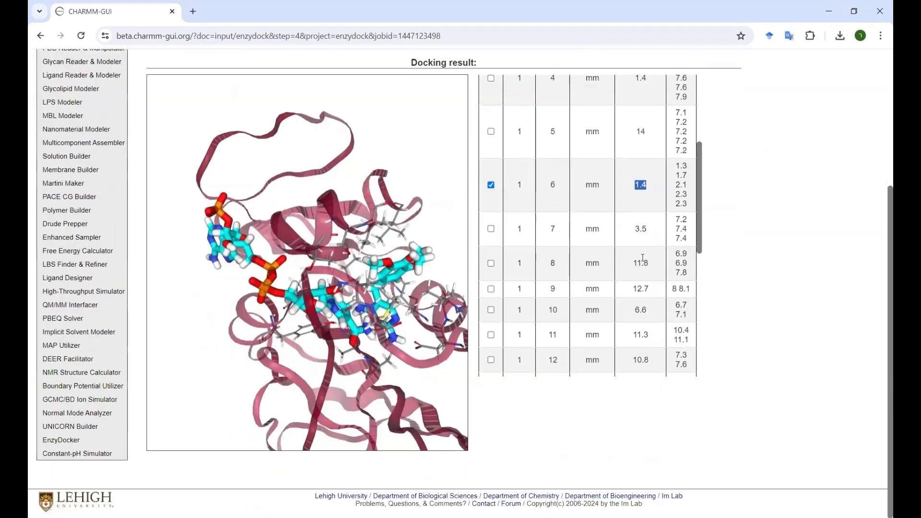
scroll(643, 258, down, 5)
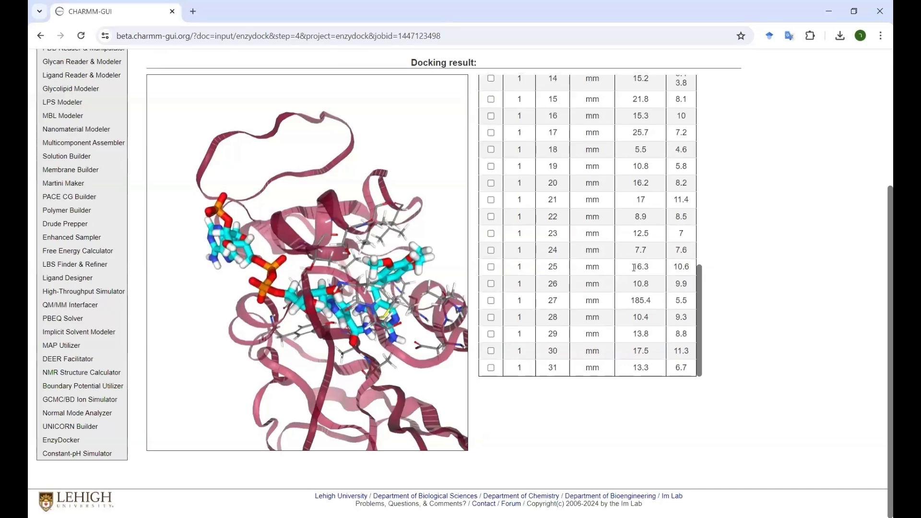
scroll(643, 261, up, 5)
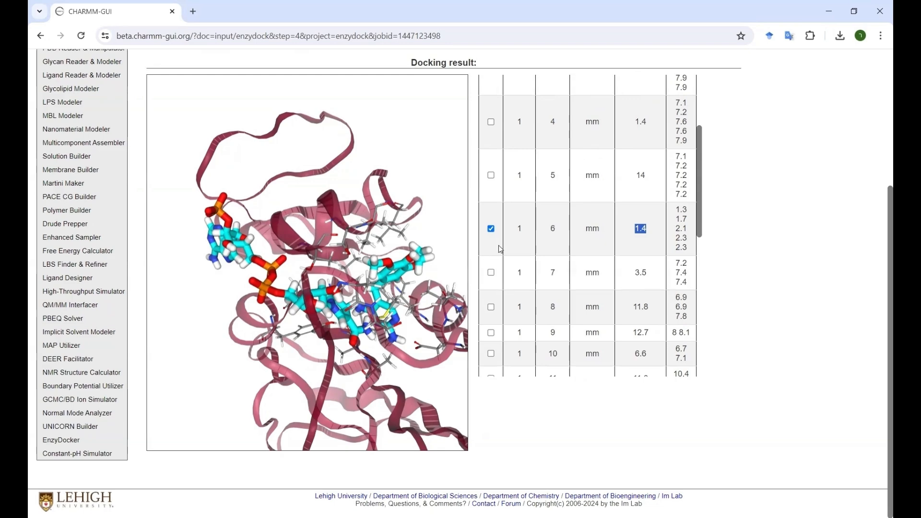
Step: Hide the cluster 6 pose and display the cluster 11 pose in the structure viewer instead
click(492, 229)
scroll(496, 250, down, 2)
click(492, 285)
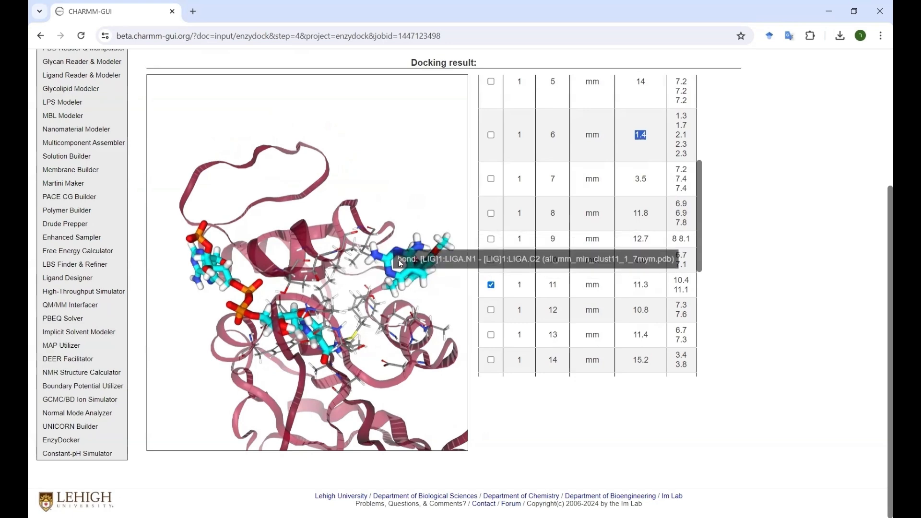
Step: Switch the structure viewer back from cluster 11 to cluster 6 and rotate the complex to inspect the binding pose
click(492, 285)
click(491, 135)
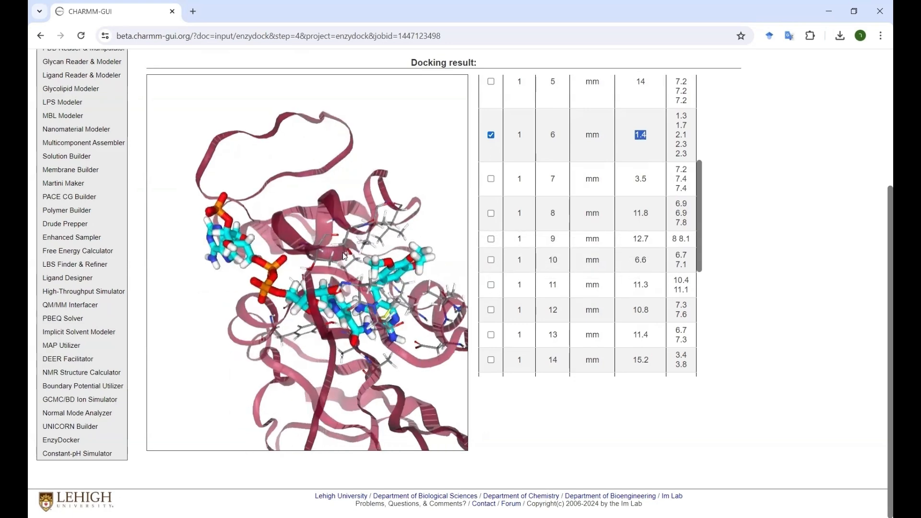
drag(331, 236, 314, 257)
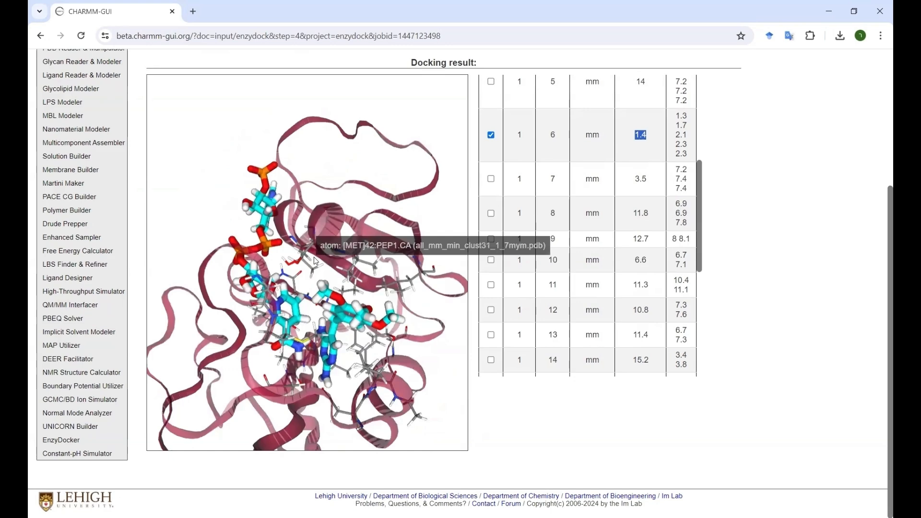
Step: Download the docking job's files as a .tgz archive from the Enzydocker results page
scroll(653, 283, up, 6)
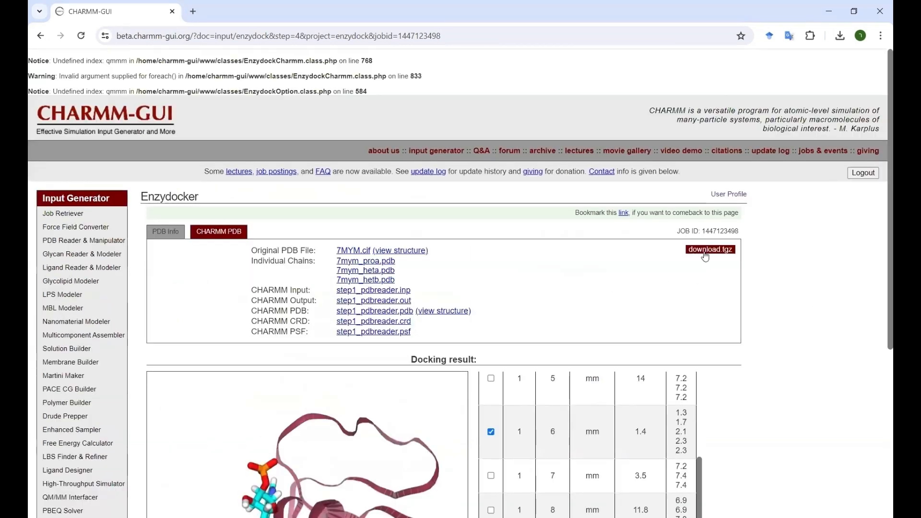
click(705, 254)
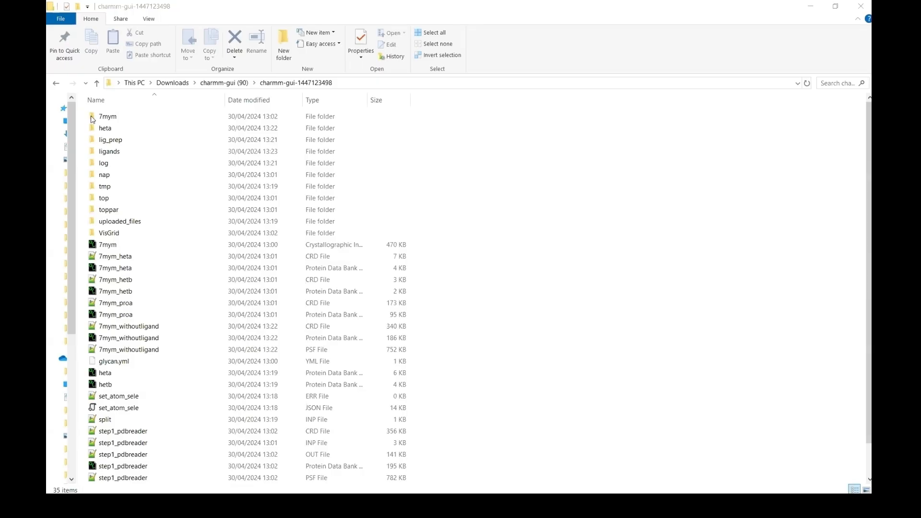
Step: In File Explorer, open the 7mym folder of the extracted job files and select its results folder
double_click(106, 118)
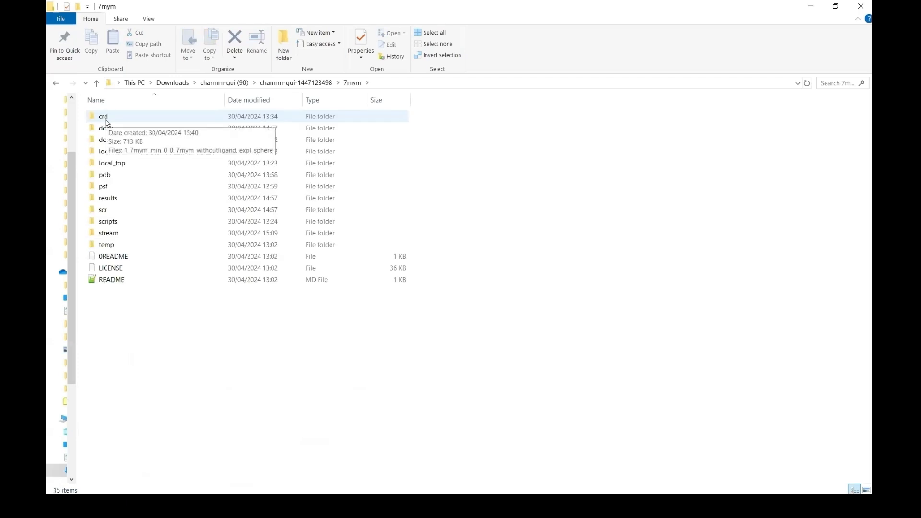
click(130, 203)
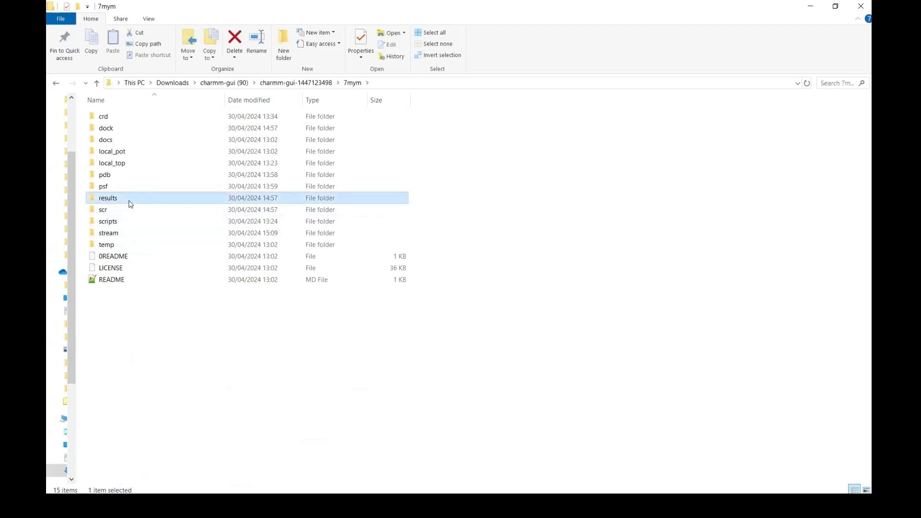